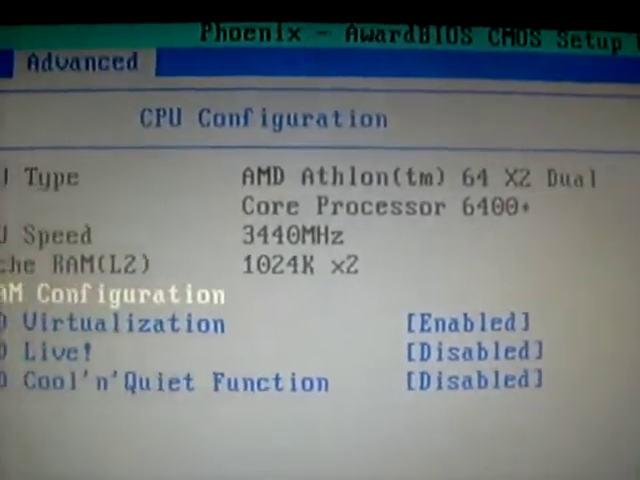
# Leave the CPU Configuration page and select JumperFree Configuration in the Advanced list.
pyautogui.press('Return')
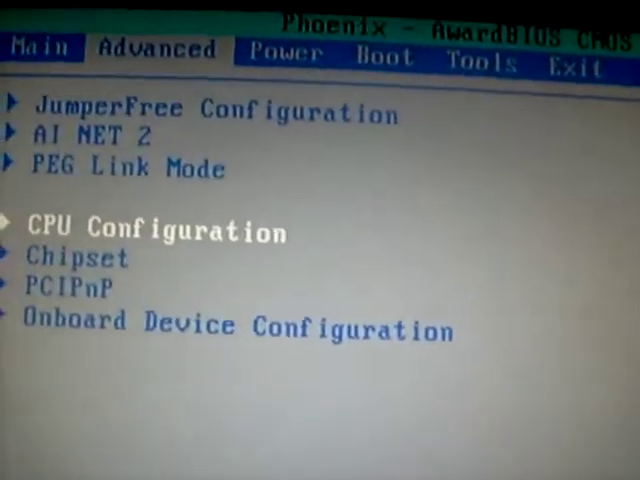
pyautogui.press('Up')
pyautogui.press('Up')
pyautogui.press('Up')
# On the JumperFree Configuration page, change CPU Frequency from 200.0 to 215.0.
pyautogui.press('Return')
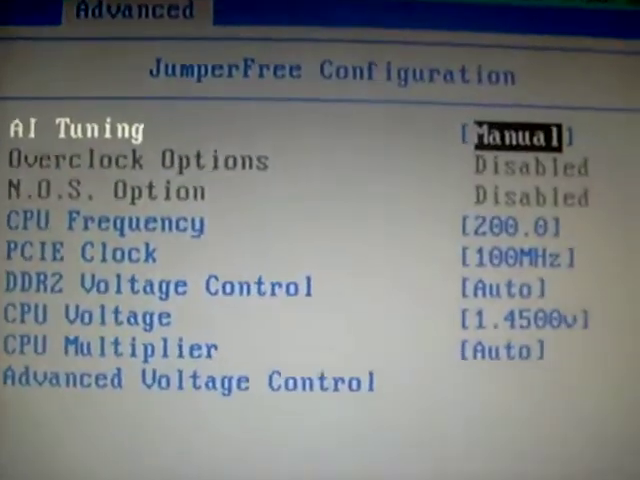
pyautogui.press('Return')
pyautogui.press('Down')
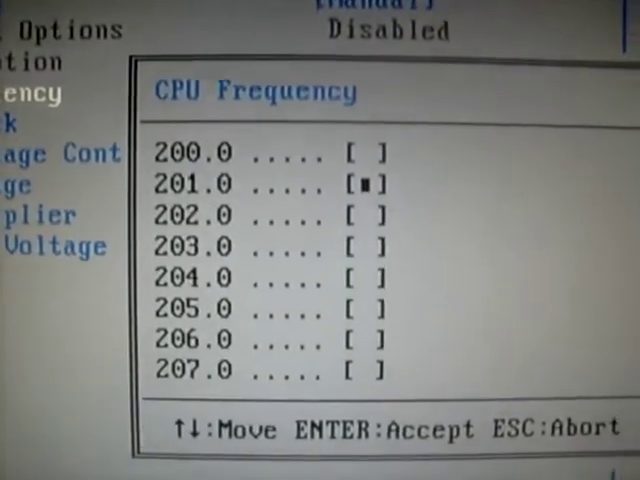
pyautogui.press('Down')
pyautogui.press('Down')
pyautogui.press('Down')
pyautogui.press('Down')
pyautogui.press('Down')
pyautogui.press('Down')
pyautogui.press('Down')
pyautogui.press('Down')
pyautogui.press('Down')
pyautogui.press('Down')
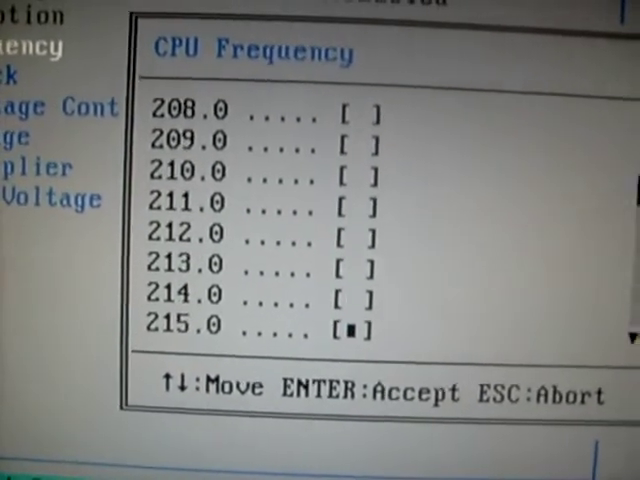
pyautogui.press('Return')
pyautogui.press('Down')
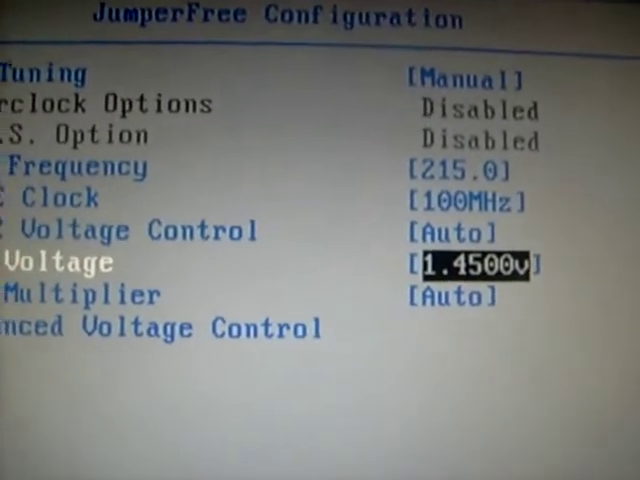
# Browse the higher DDR2 Voltage Control options, keep Auto, and return to Advanced.
pyautogui.press('Up')
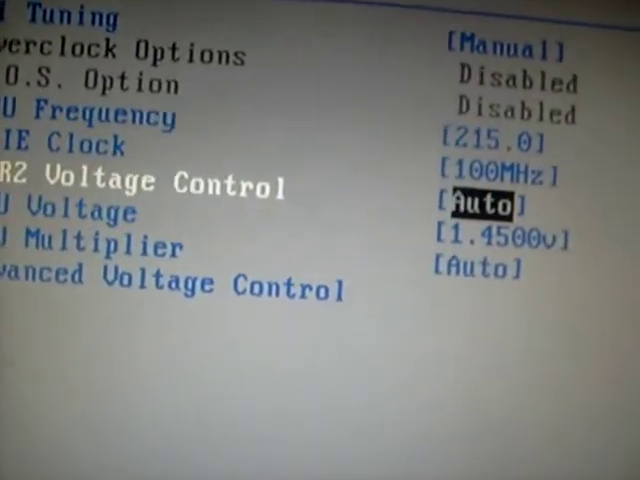
pyautogui.press('Return')
pyautogui.press('Down')
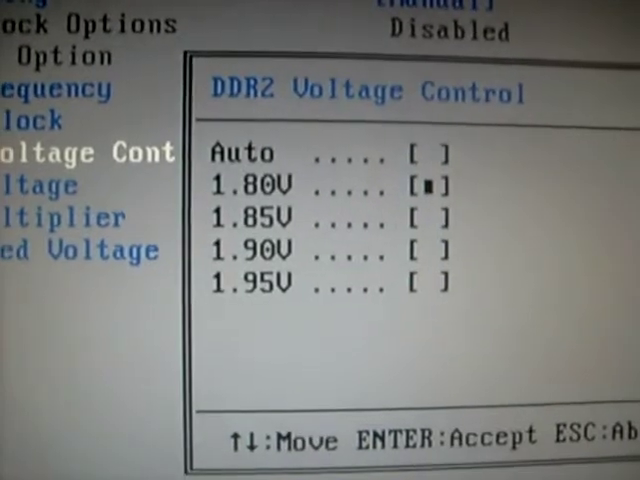
pyautogui.press('Down')
pyautogui.press('Down')
pyautogui.press('Down')
pyautogui.press('Up')
pyautogui.press('Up')
pyautogui.press('Up')
pyautogui.press('Up')
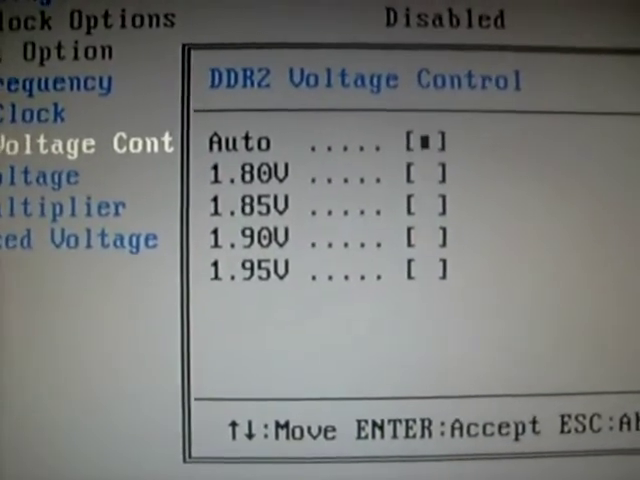
pyautogui.press('Return')
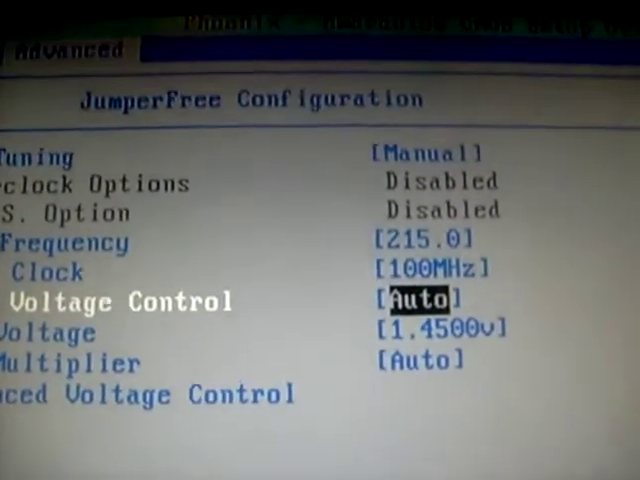
pyautogui.press('Escape')
# In Chipset, set CPU-to-MCP55 HT Speed to 3x, then reopen it to browse faster speeds.
pyautogui.press('Down')
pyautogui.press('Down')
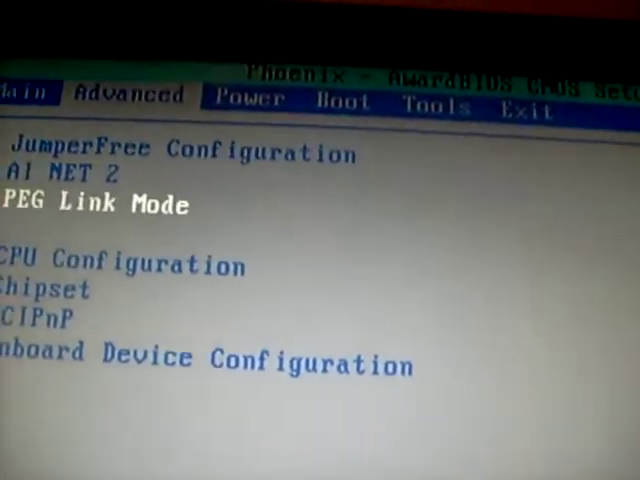
pyautogui.press('Down')
pyautogui.press('Down')
pyautogui.press('Return')
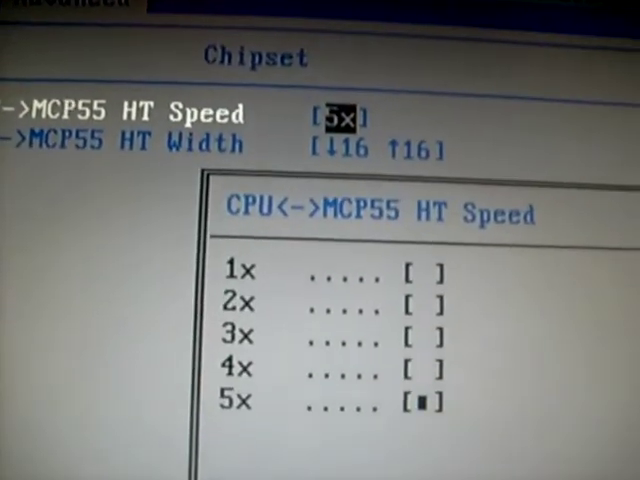
pyautogui.press('Up')
pyautogui.press('Up')
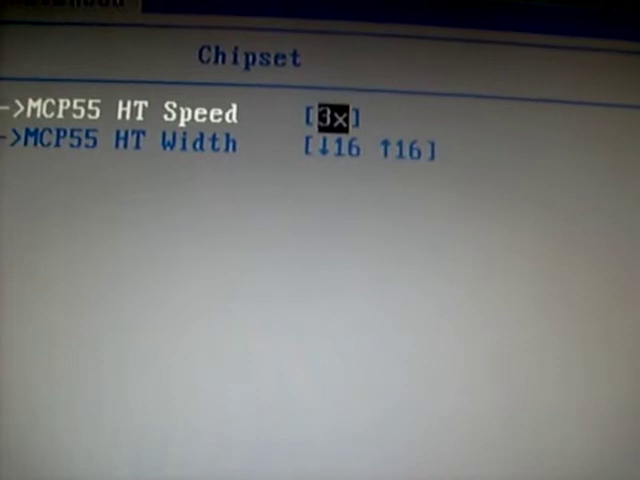
pyautogui.press('Return')
pyautogui.press('Down')
pyautogui.press('Down')
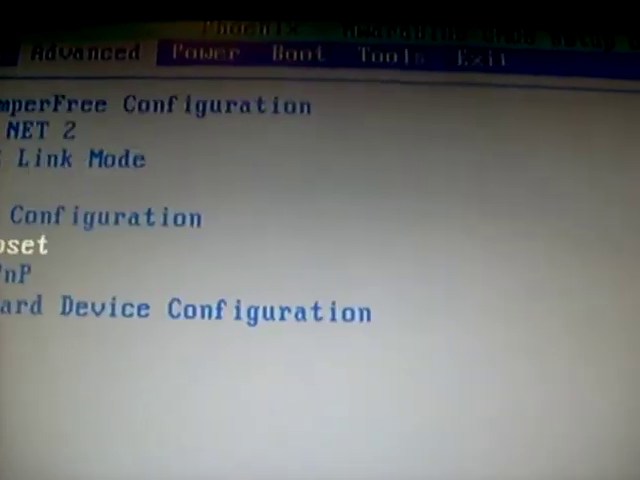
# Recheck the CPU Configuration page, which shows 3440MHz, then select JumperFree Configuration.
pyautogui.press('Up')
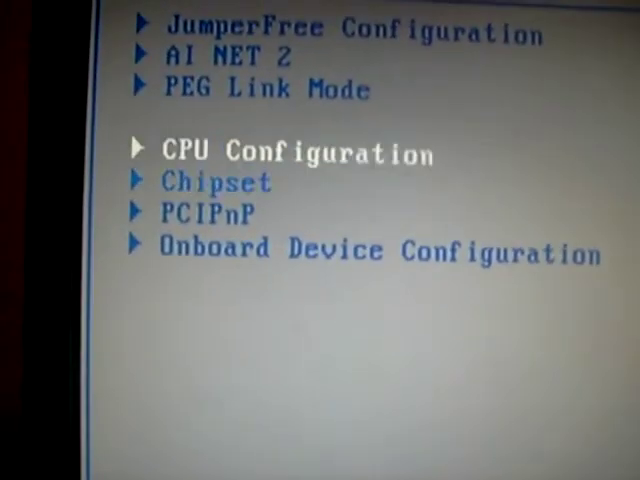
pyautogui.press('Return')
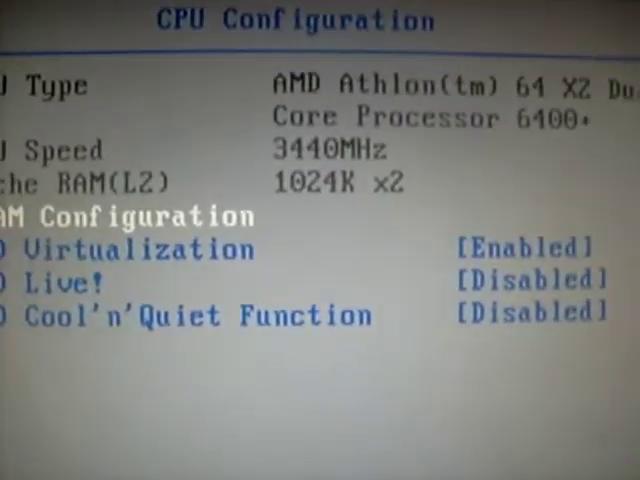
pyautogui.press('Up')
pyautogui.press('Up')
pyautogui.press('Up')
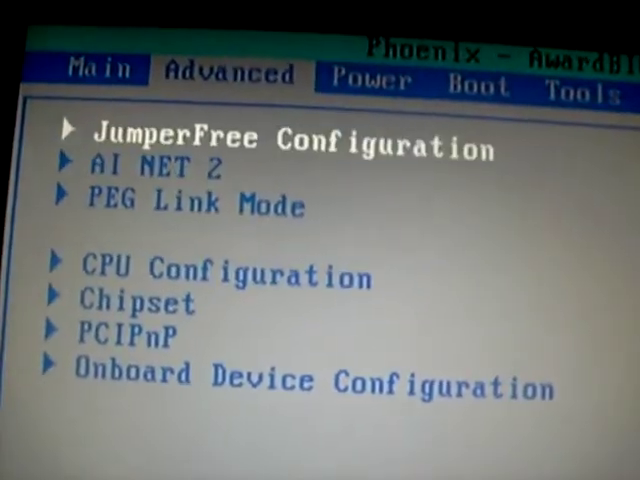
# Open the CPU Frequency choices and step back up to 200.0.
pyautogui.press('Return')
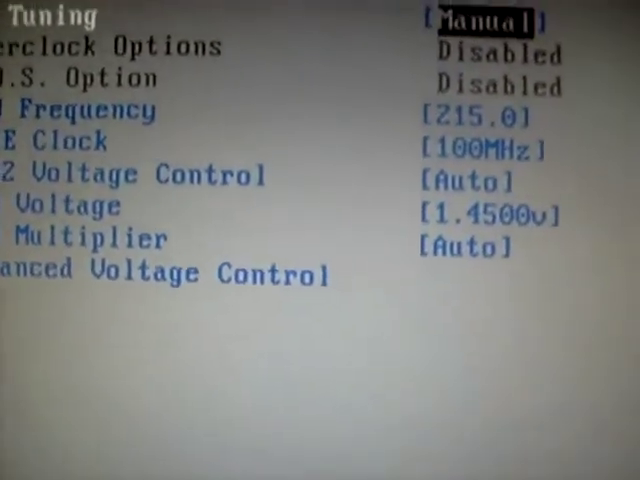
pyautogui.press('Return')
pyautogui.press('Up')
pyautogui.press('Up')
pyautogui.press('Up')
pyautogui.press('Up')
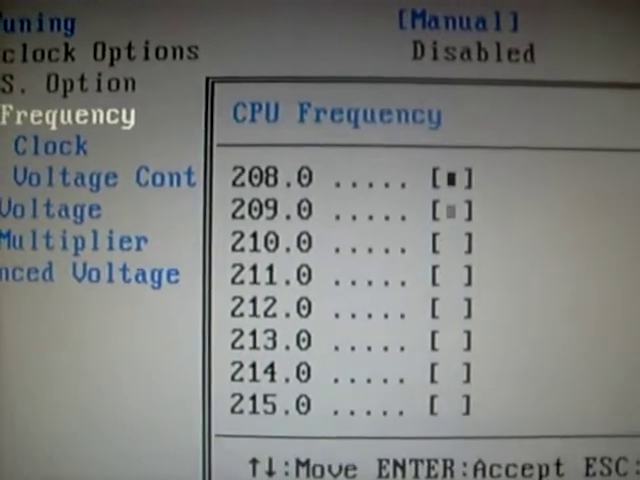
pyautogui.press('Up')
pyautogui.press('Up')
pyautogui.press('Up')
pyautogui.press('Up')
pyautogui.press('Up')
pyautogui.press('Up')
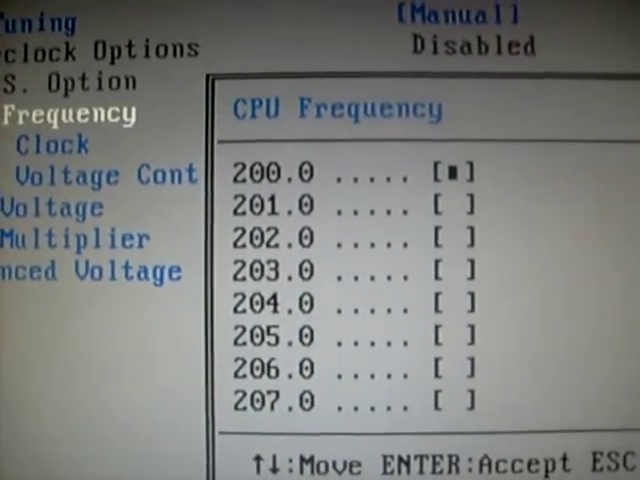